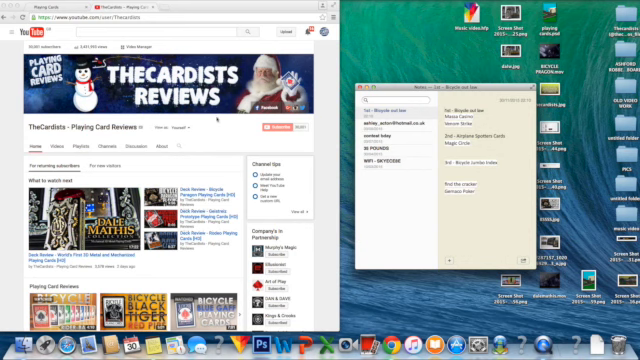
# Step: In the Cards4Magic shop, browse Cards > Limited Edition Playing Cards and open Hershey's Playing Cards
pyautogui.click(38, 6)
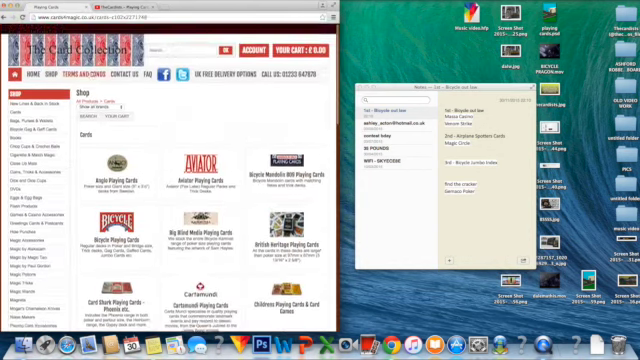
pyautogui.click(33, 63)
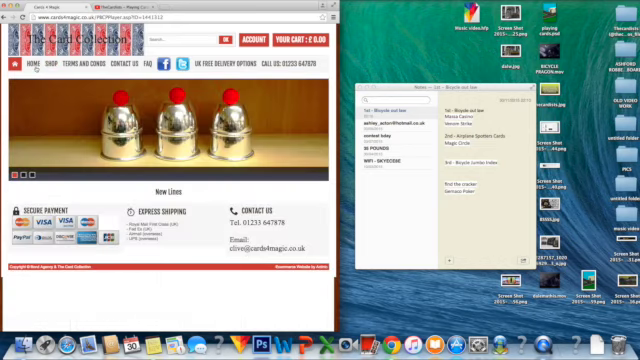
pyautogui.click(50, 63)
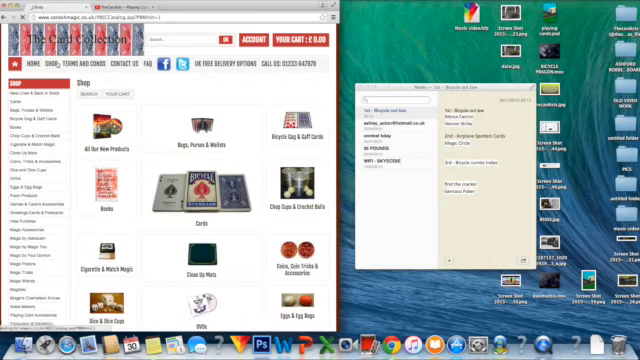
pyautogui.click(201, 196)
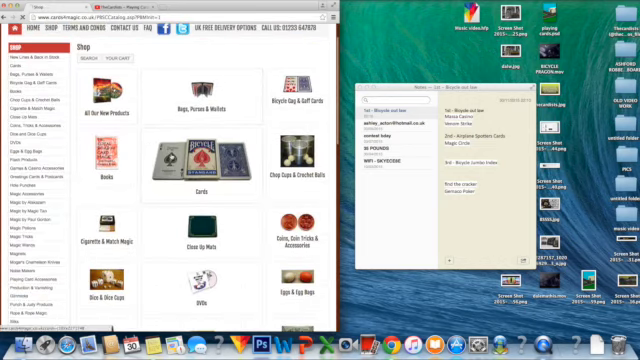
pyautogui.scroll(-8, 170, 155)
pyautogui.scroll(-5, 170, 155)
pyautogui.scroll(3, 170, 155)
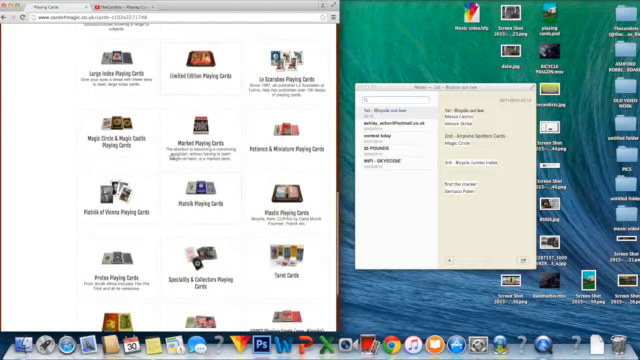
pyautogui.click(200, 90)
pyautogui.scroll(-5, 140, 173)
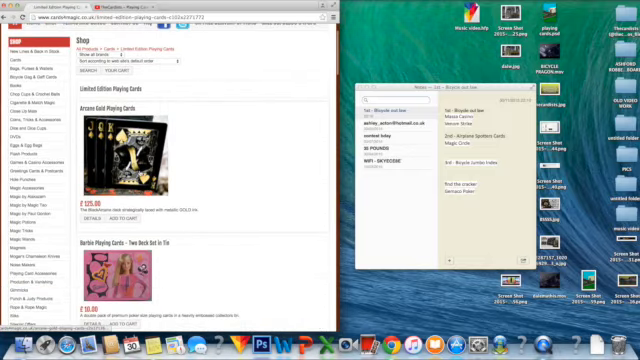
pyautogui.scroll(-5, 140, 173)
pyautogui.scroll(-4, 140, 173)
pyautogui.scroll(-4, 150, 150)
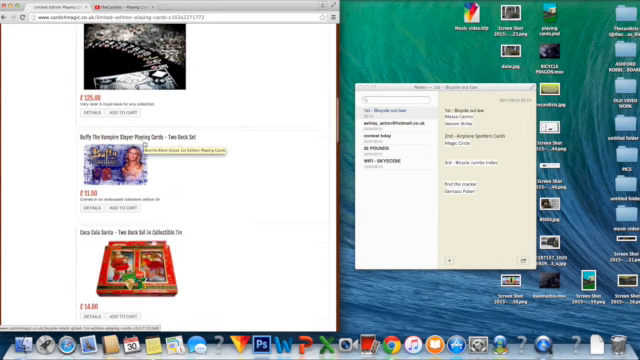
pyautogui.scroll(-2, 152, 145)
pyautogui.scroll(-4, 150, 148)
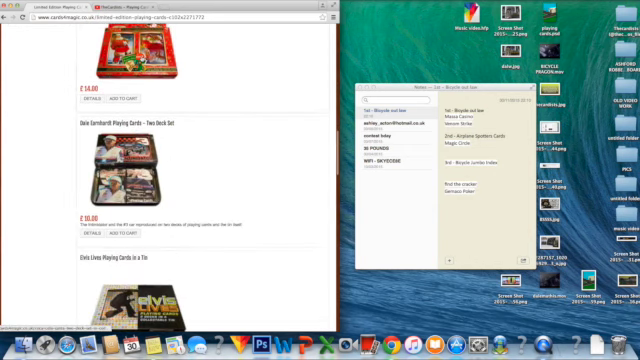
pyautogui.scroll(-3, 150, 148)
pyautogui.scroll(-4, 135, 70)
pyautogui.scroll(-1, 135, 70)
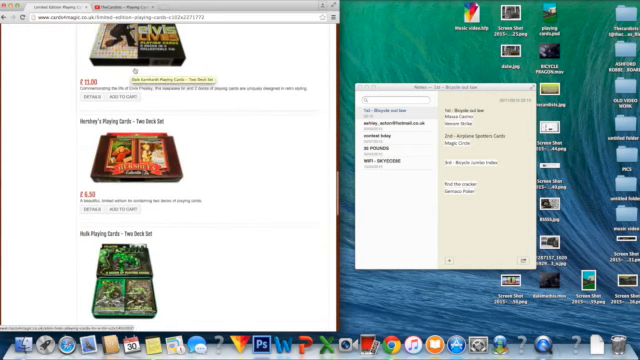
pyautogui.click(122, 121)
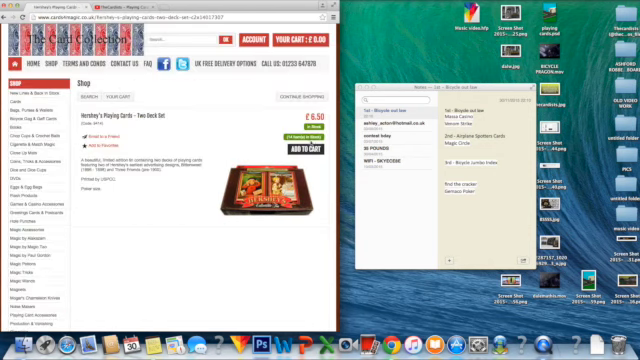
# Step: Add the Hershey's two-deck set to the cart, then return to TheCardists YouTube channel
pyautogui.click(305, 148)
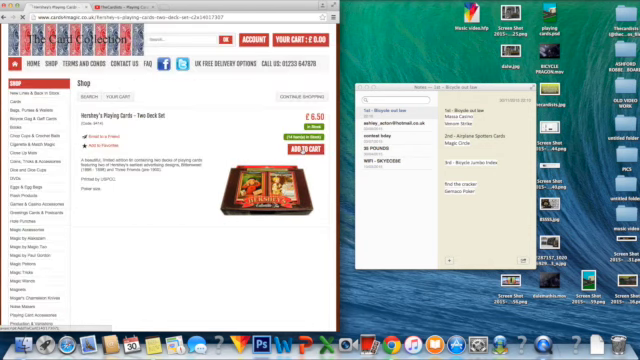
pyautogui.scroll(-5, 262, 168)
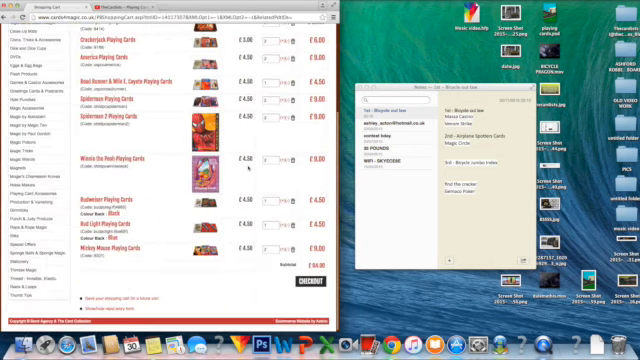
pyautogui.scroll(6, 262, 168)
pyautogui.scroll(-1, 262, 178)
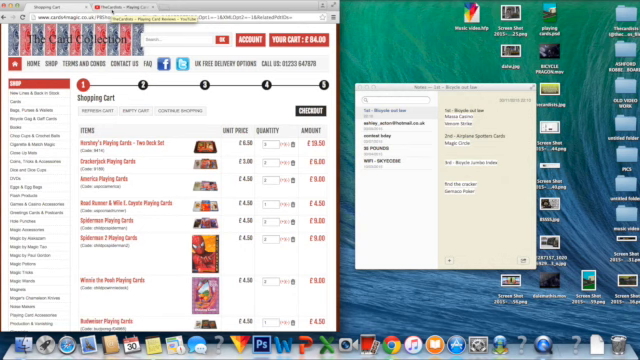
pyautogui.click(120, 8)
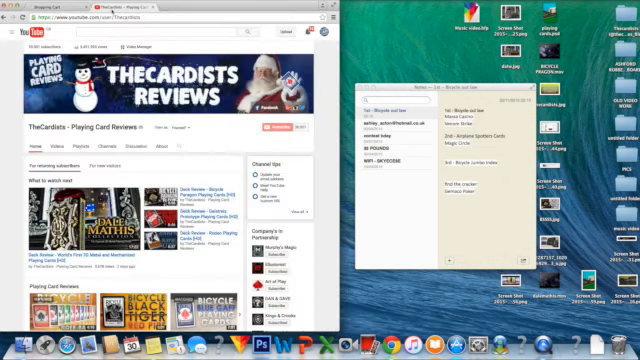